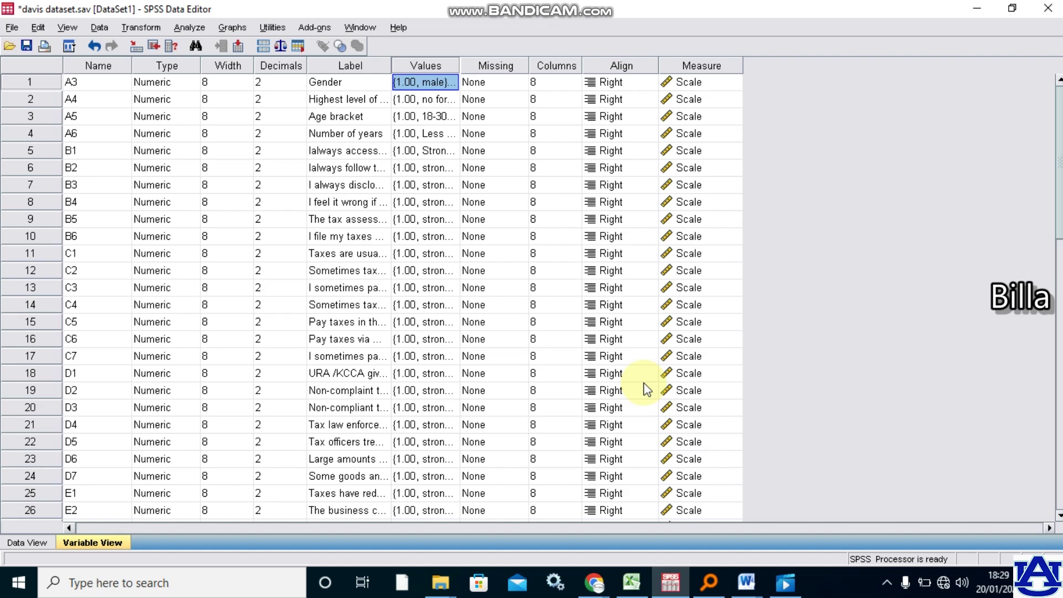
Step: Show the SPSS dataset's data values, and switch to the Tax 4 & 5 document in Word to read its title
{"action": "left_click", "coordinate": [24, 543]}
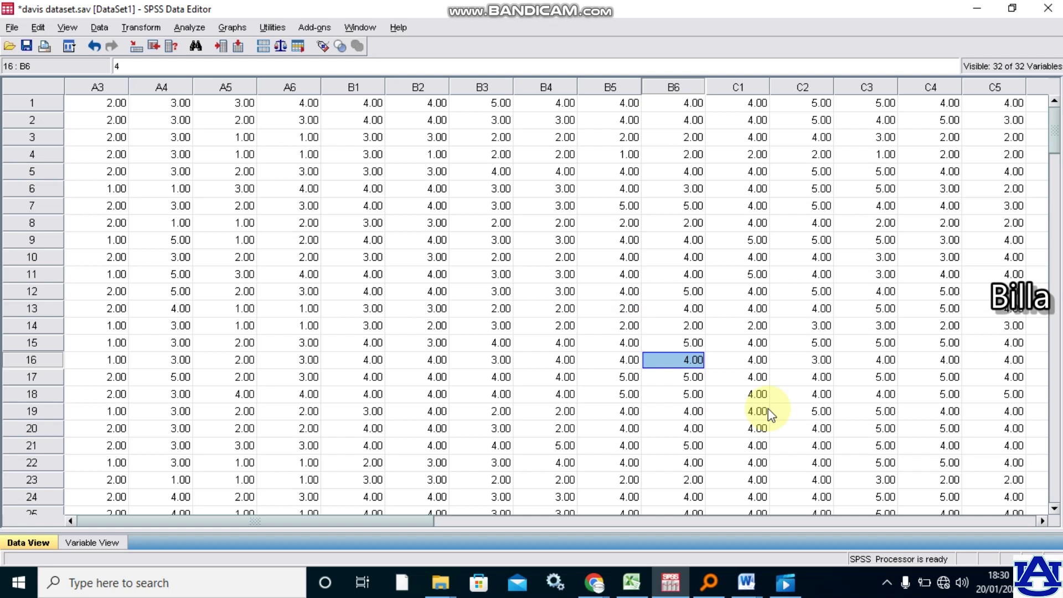
{"action": "left_click", "coordinate": [746, 586]}
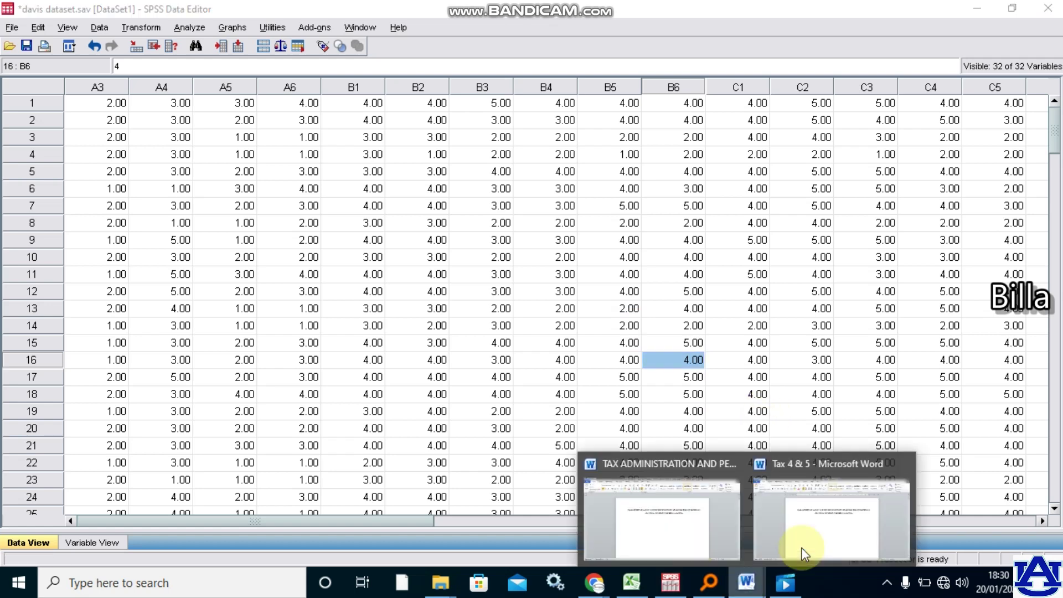
{"action": "left_click", "coordinate": [662, 499]}
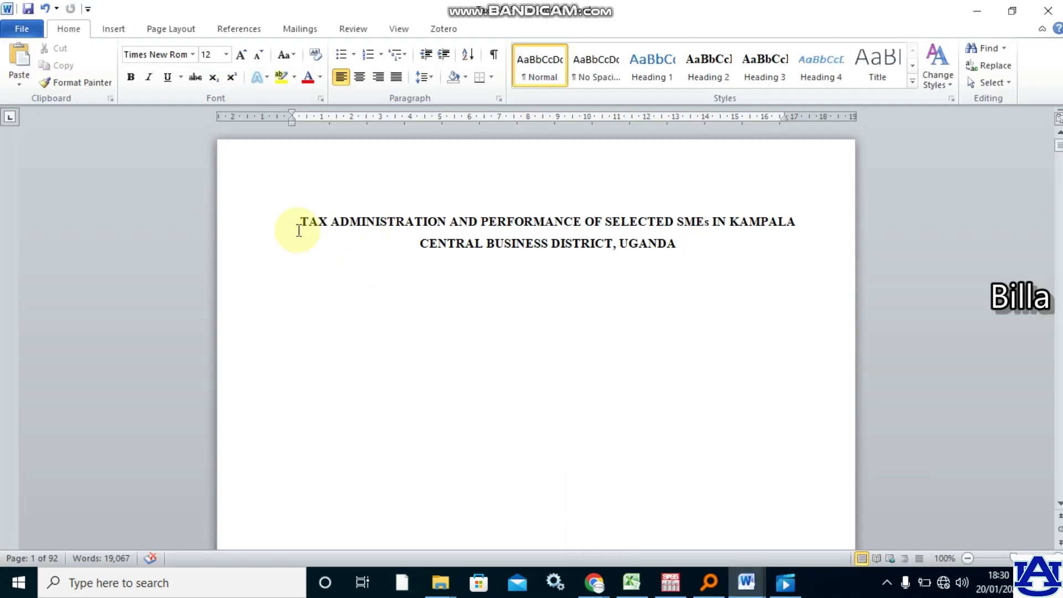
{"action": "left_click_drag", "start_coordinate": [297, 221], "coordinate": [715, 291]}
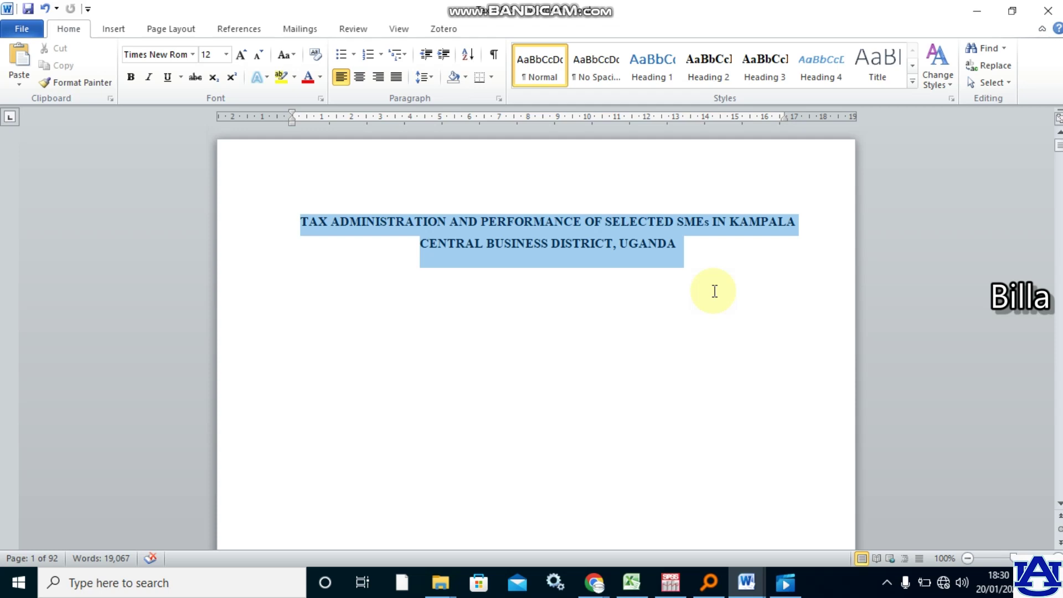
{"action": "left_click_drag", "start_coordinate": [714, 292], "coordinate": [714, 292]}
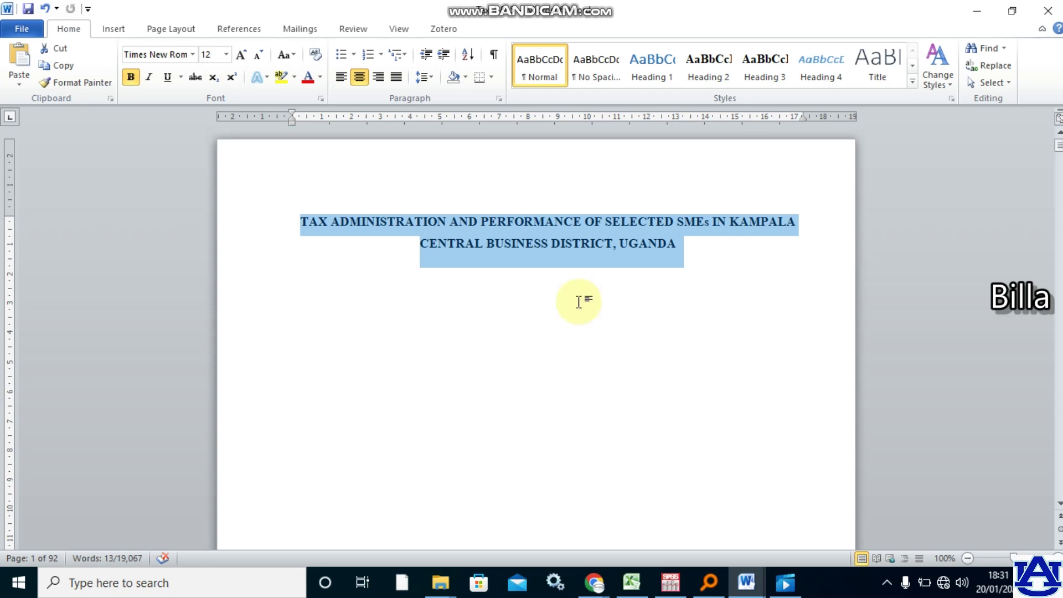
{"action": "left_click", "coordinate": [518, 310]}
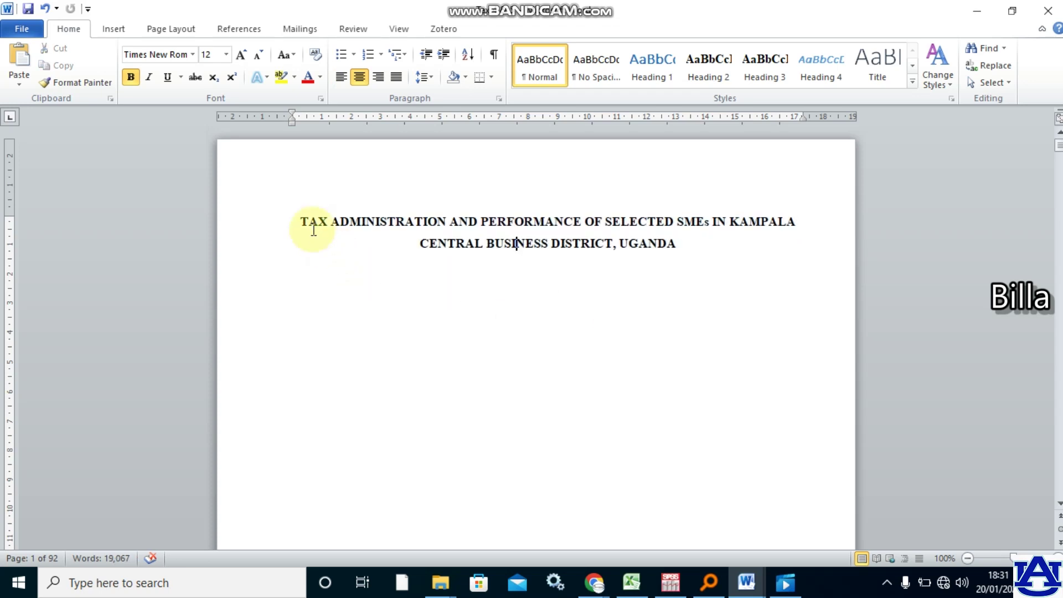
Step: Highlight TAX ADMINISTRATION and PERFORMANCE in the document title in yellow
{"action": "left_click_drag", "start_coordinate": [296, 219], "coordinate": [429, 220]}
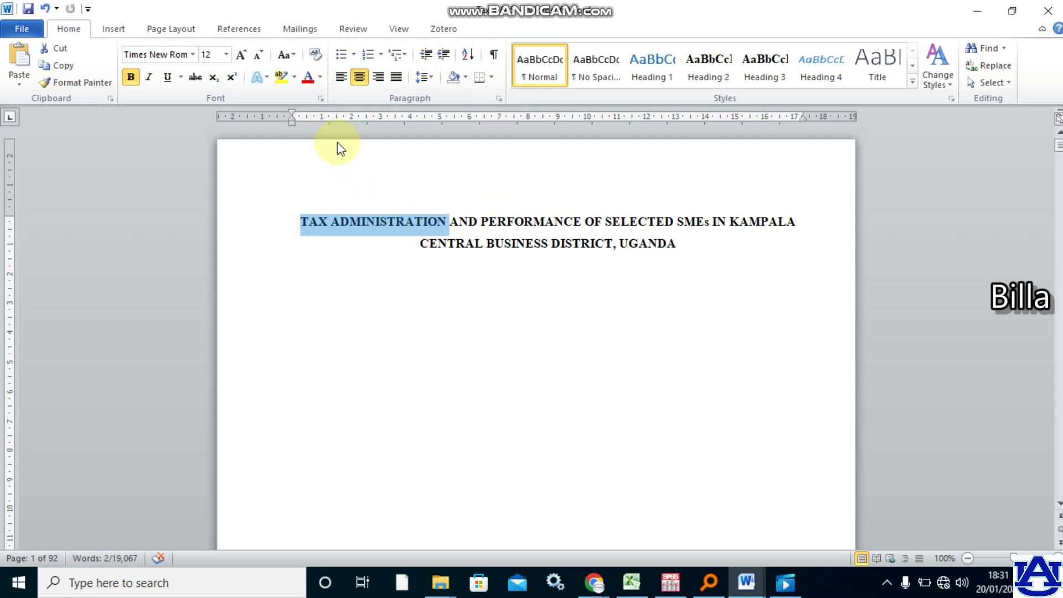
{"action": "left_click", "coordinate": [281, 79]}
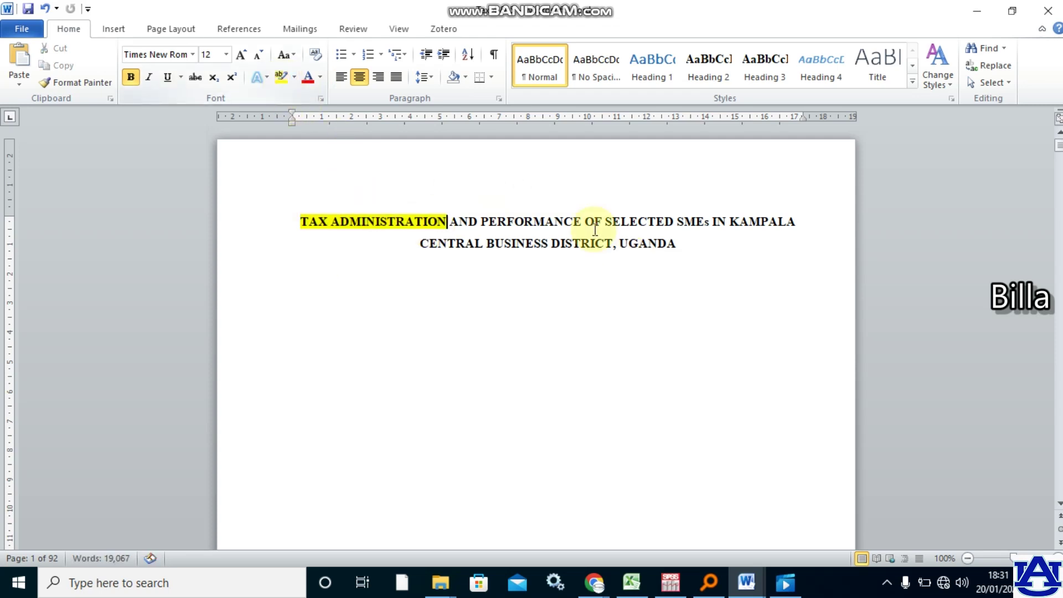
{"action": "left_click_drag", "start_coordinate": [489, 222], "coordinate": [583, 216]}
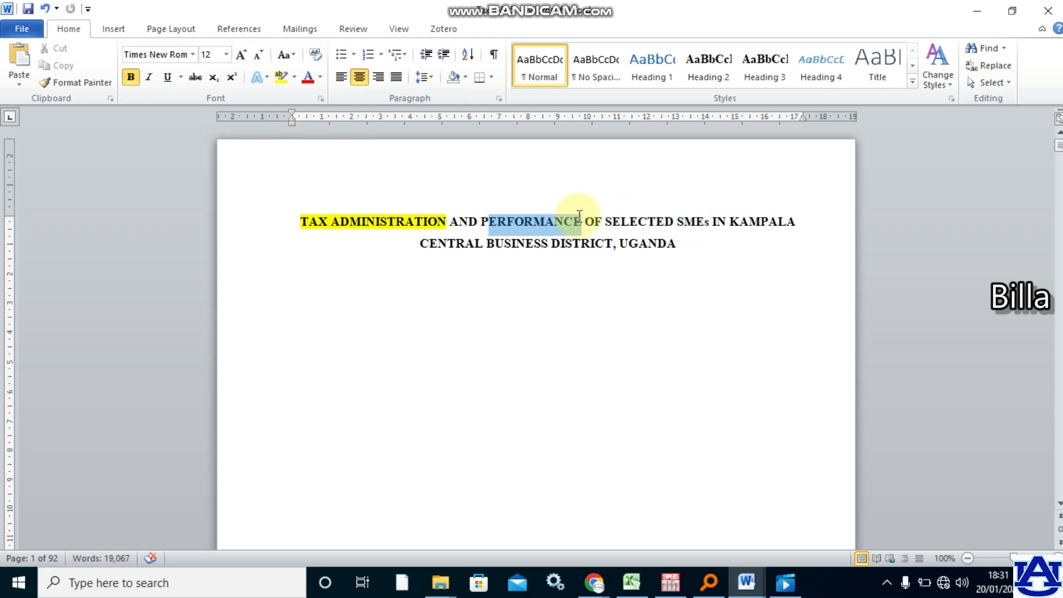
{"action": "left_click", "coordinate": [280, 78]}
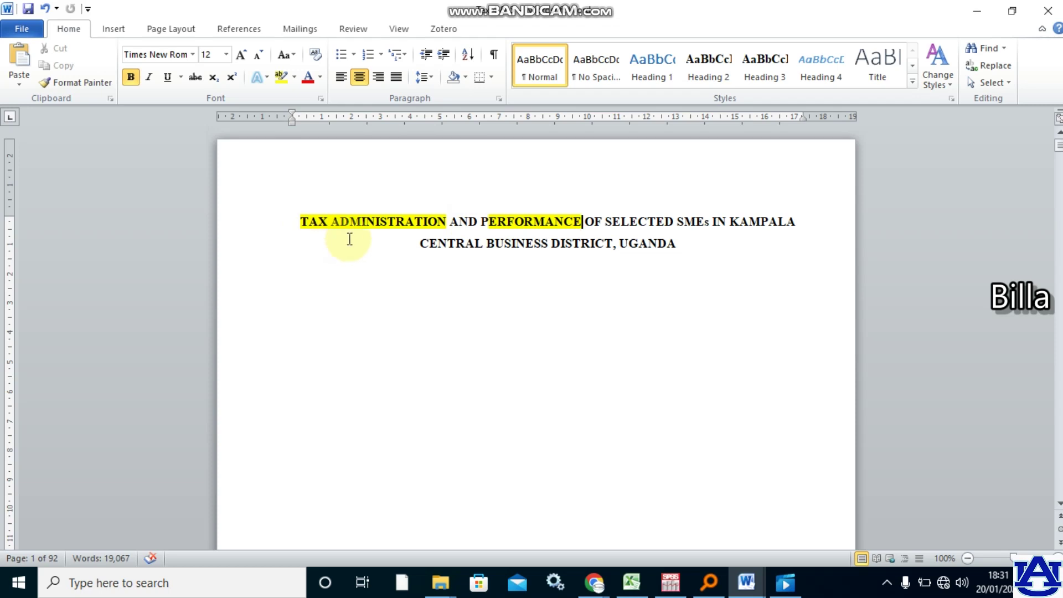
{"action": "left_click", "coordinate": [304, 221]}
{"action": "left_click_drag", "start_coordinate": [412, 216], "coordinate": [421, 218]}
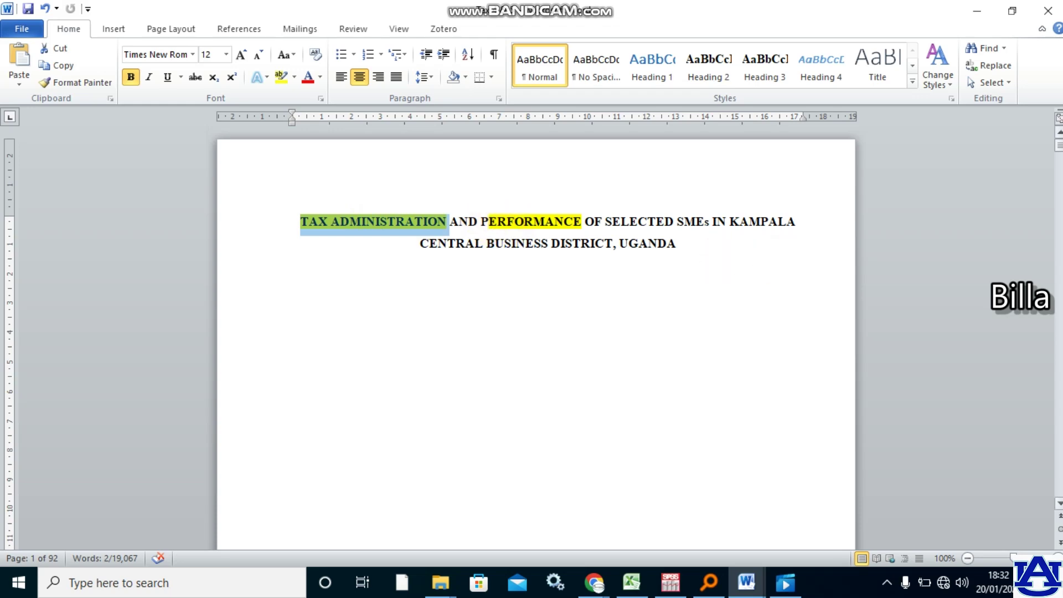
Step: Under 1.5 Objectives of the study, highlight tax assessment, tax collection, Tax enforcement and the first objective's performance in yellow
{"action": "left_click_drag", "start_coordinate": [1060, 145], "coordinate": [1060, 212]}
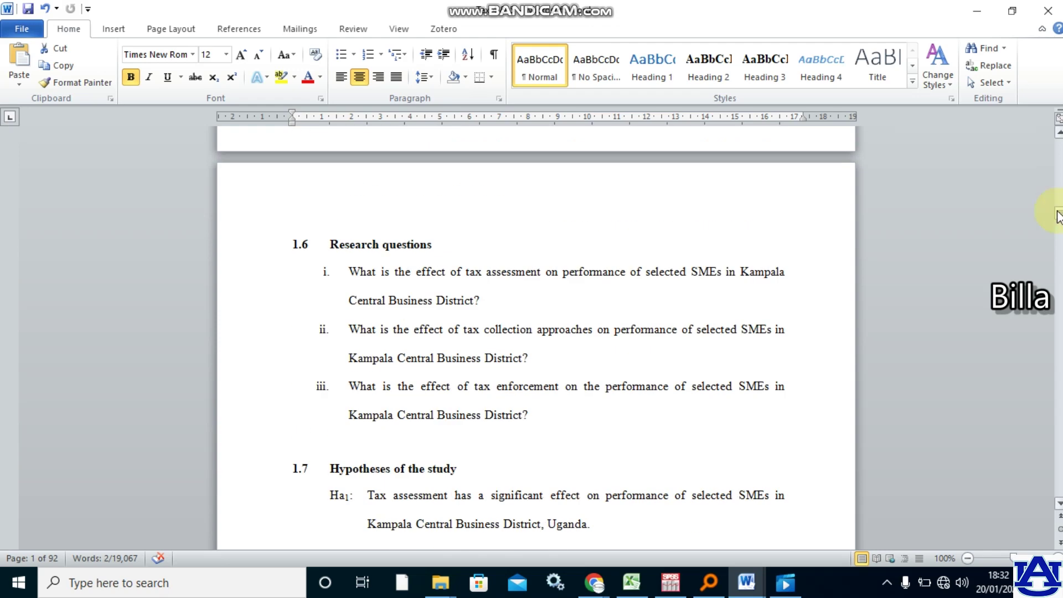
{"action": "left_click", "coordinate": [1059, 133]}
{"action": "left_click_drag", "start_coordinate": [1059, 133], "coordinate": [1059, 135]}
{"action": "left_click_drag", "start_coordinate": [500, 234], "coordinate": [558, 227]}
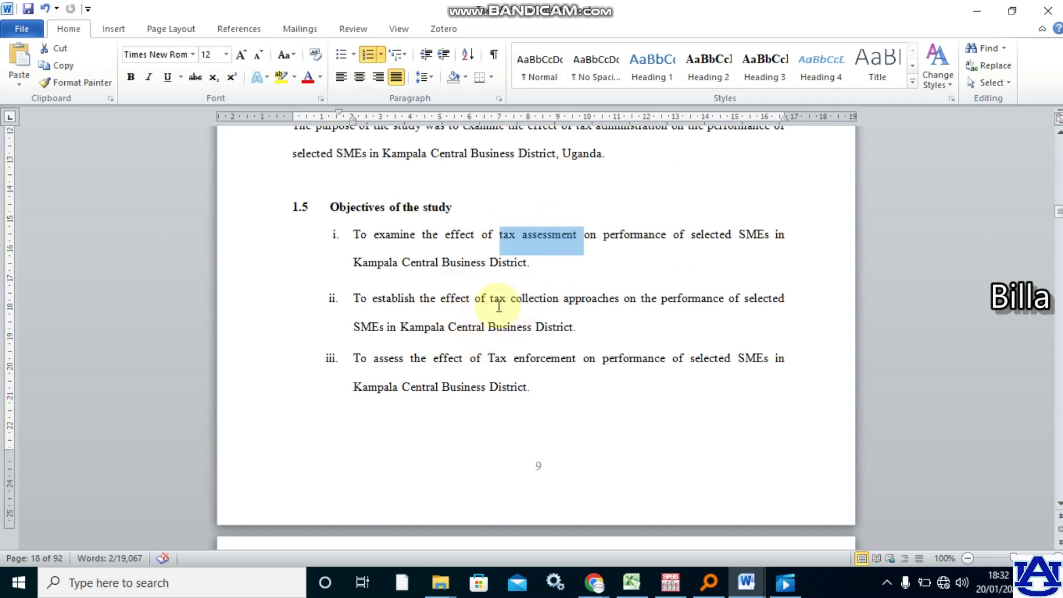
{"action": "left_click", "coordinate": [280, 76]}
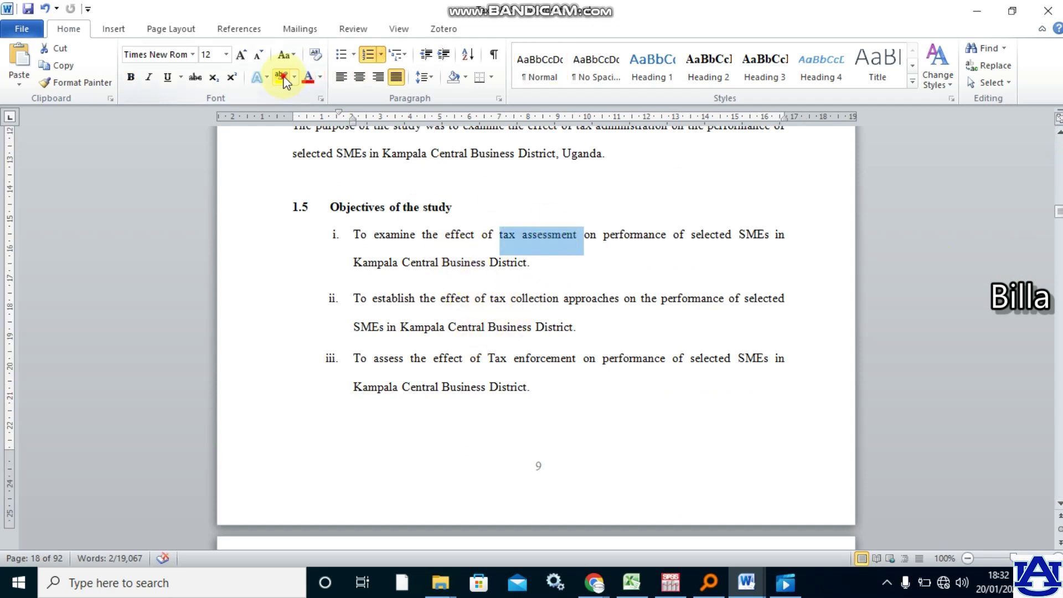
{"action": "left_click_drag", "start_coordinate": [489, 299], "coordinate": [563, 298]}
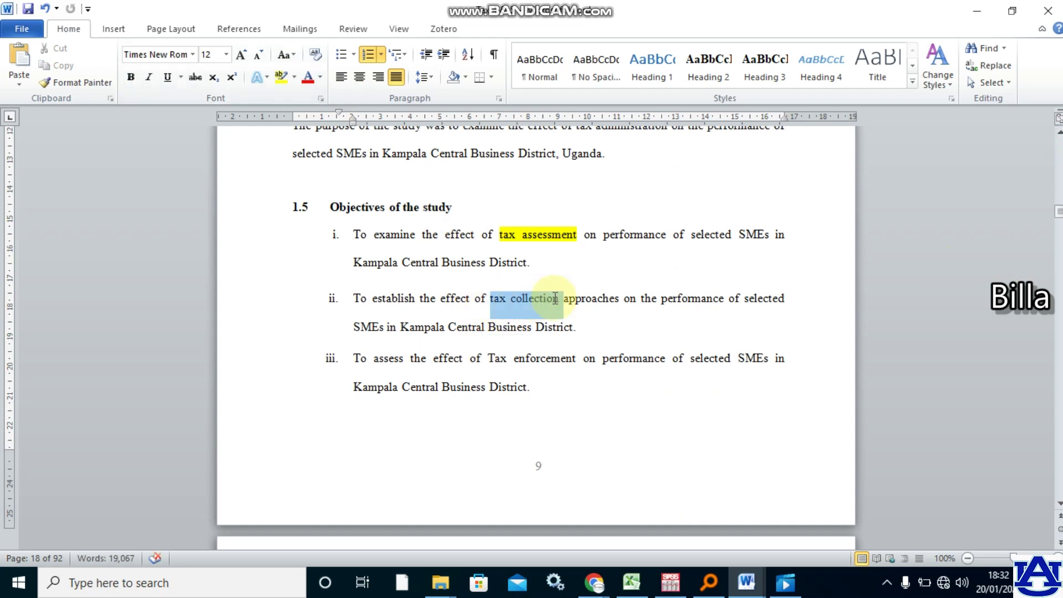
{"action": "left_click", "coordinate": [281, 76]}
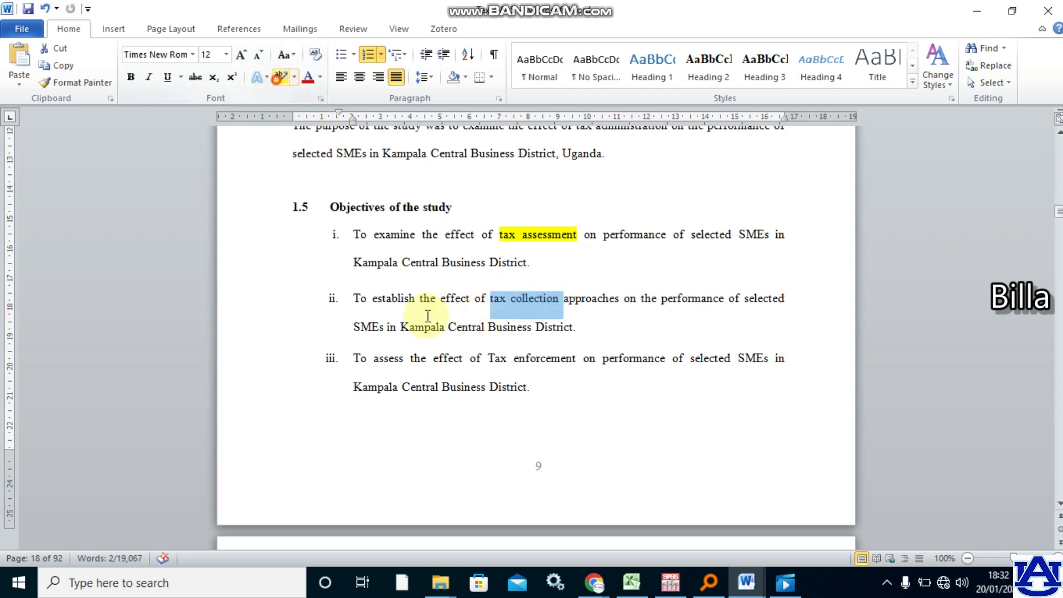
{"action": "left_click_drag", "start_coordinate": [487, 357], "coordinate": [583, 359]}
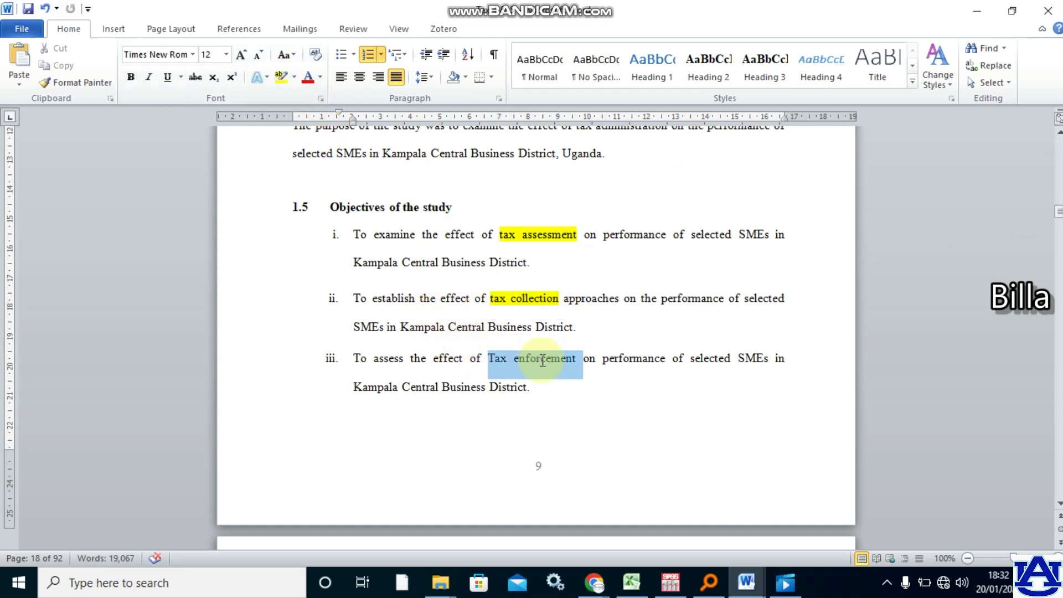
{"action": "left_click", "coordinate": [280, 80]}
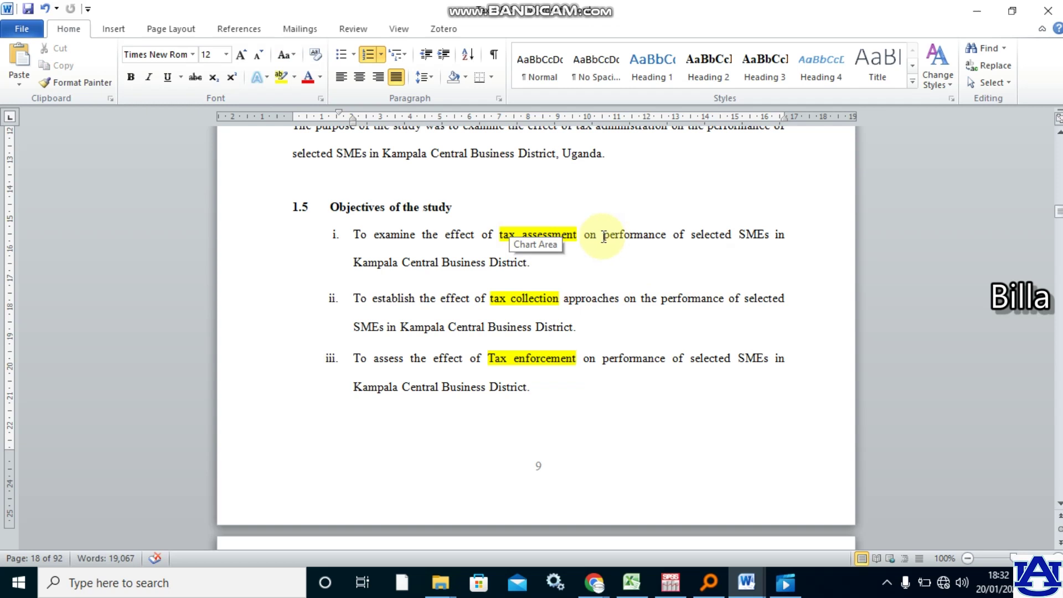
{"action": "left_click_drag", "start_coordinate": [604, 237], "coordinate": [673, 239]}
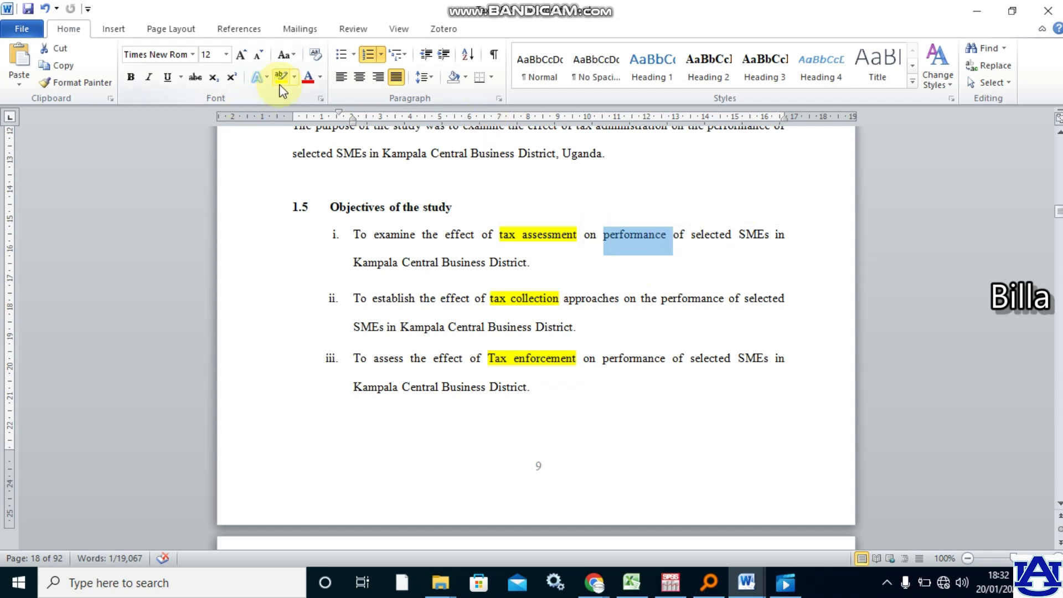
{"action": "left_click", "coordinate": [280, 83]}
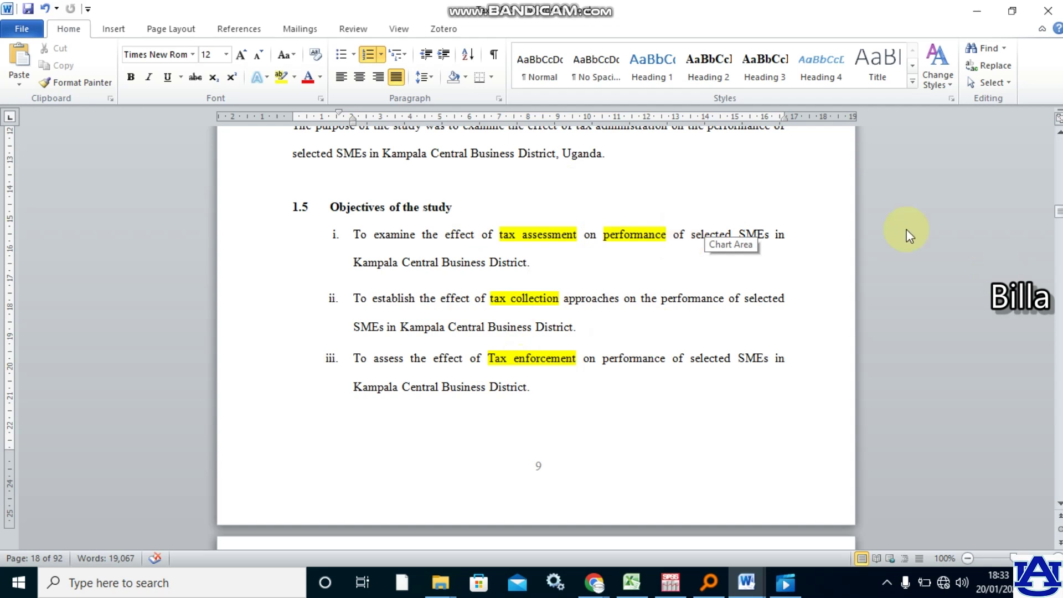
Step: Go through hypotheses Ha1 to Ha3 in section 1.7, Hypotheses of the study
{"action": "left_click_drag", "start_coordinate": [1059, 211], "coordinate": [1060, 215]}
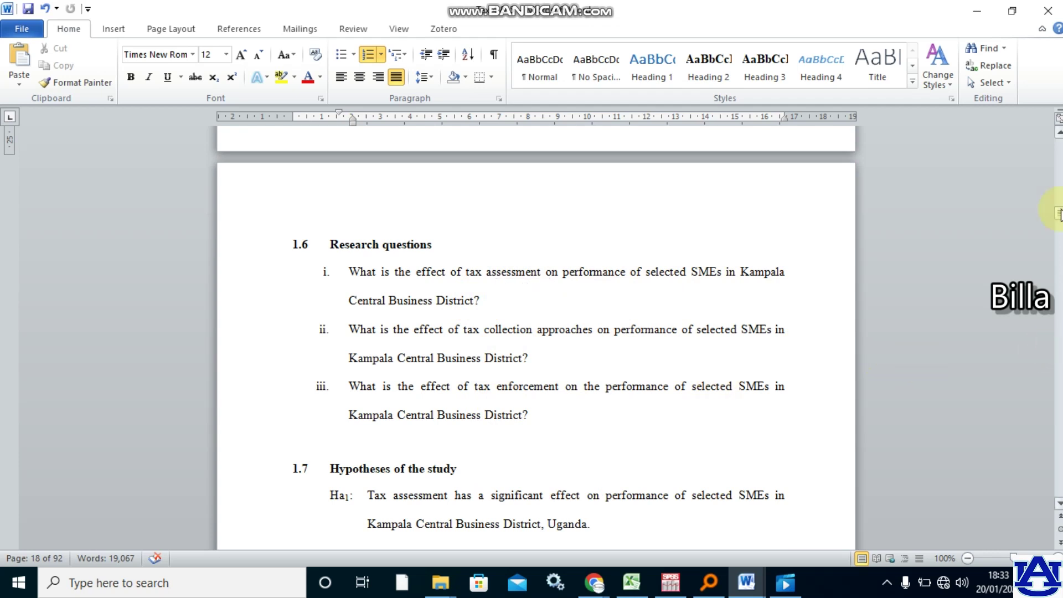
{"action": "left_click_drag", "start_coordinate": [1060, 213], "coordinate": [1060, 213]}
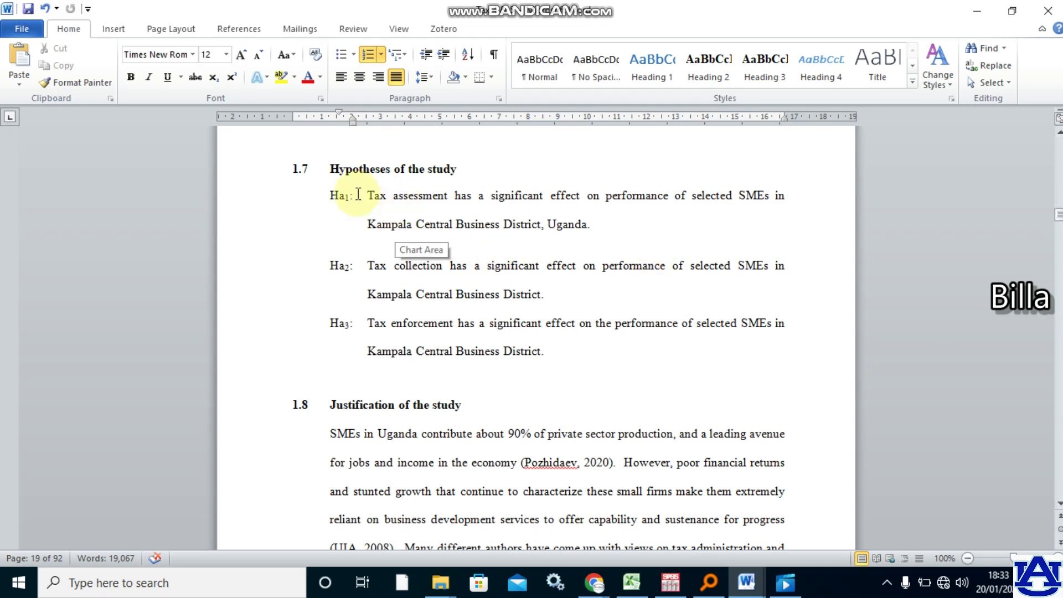
{"action": "left_click_drag", "start_coordinate": [358, 194], "coordinate": [617, 217]}
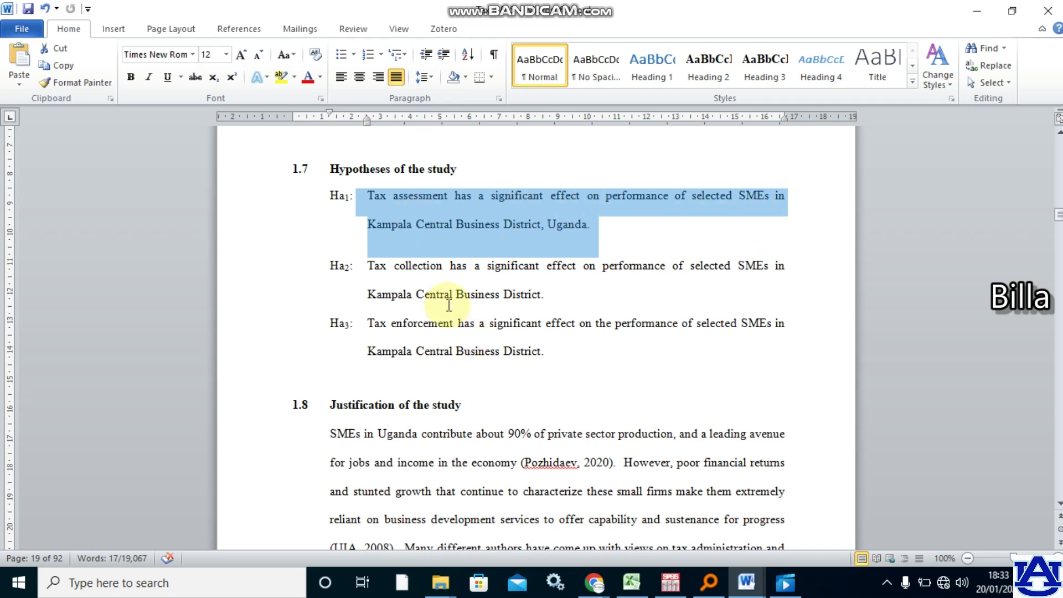
{"action": "left_click_drag", "start_coordinate": [360, 267], "coordinate": [428, 268]}
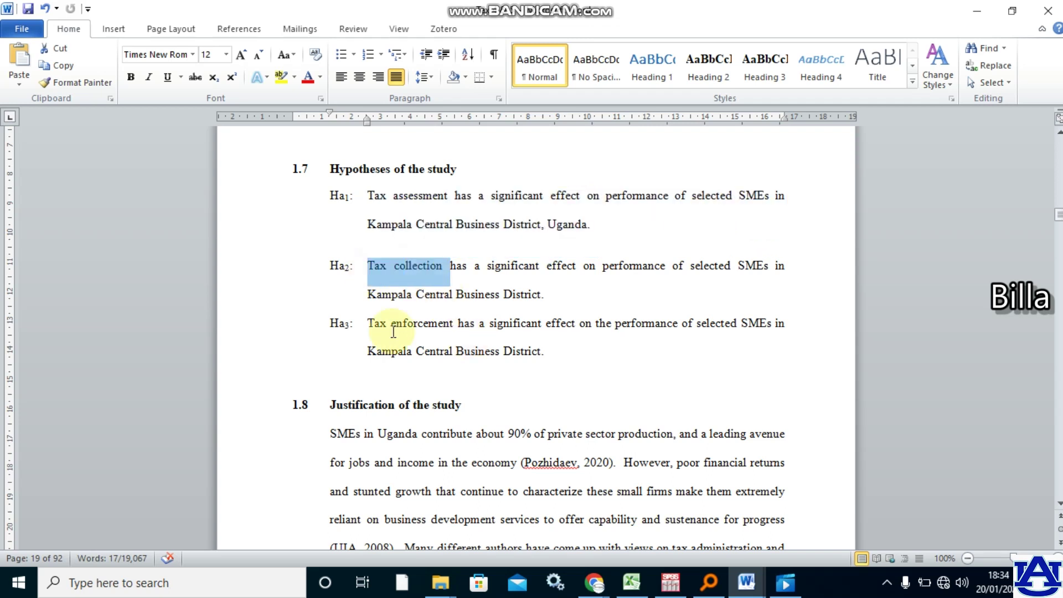
{"action": "left_click_drag", "start_coordinate": [369, 323], "coordinate": [498, 340]}
{"action": "left_click", "coordinate": [498, 340]}
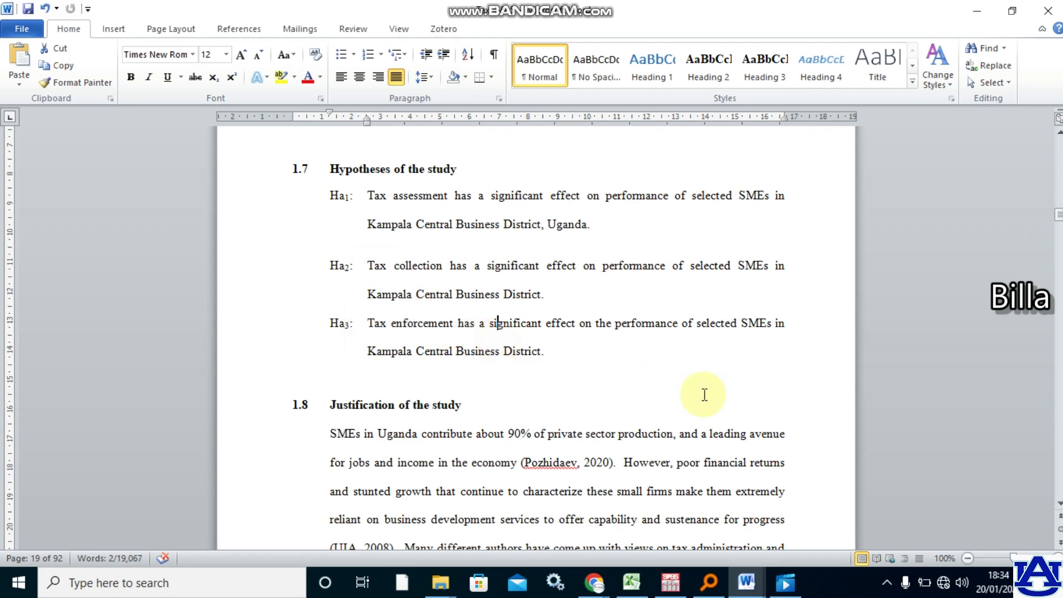
Step: Review the questionnaire's Section B tax assessment items B1 to B6 and the rating scale above them
{"action": "left_click_drag", "start_coordinate": [1058, 221], "coordinate": [707, 337]}
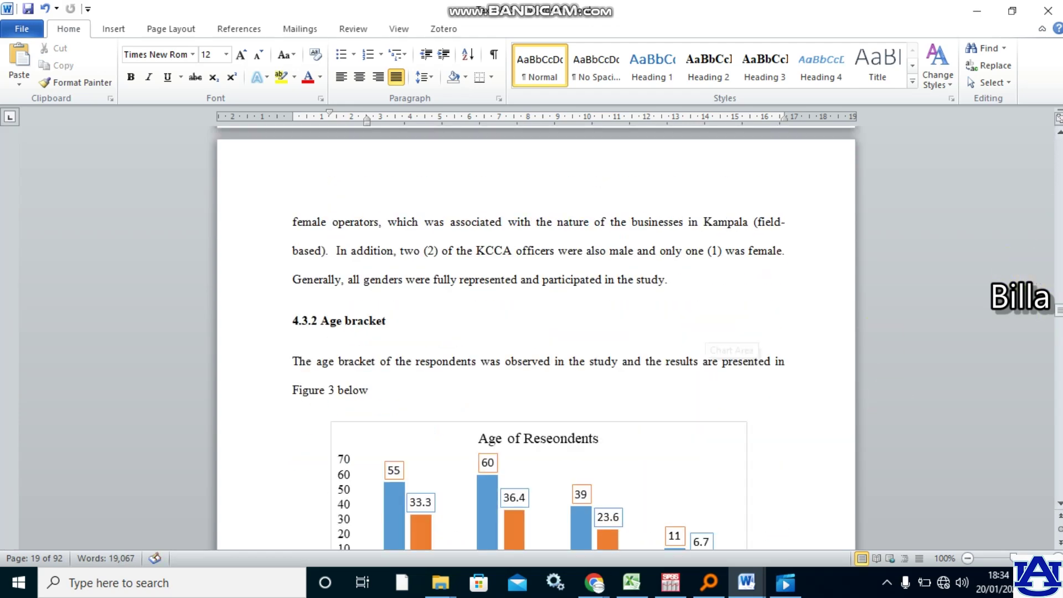
{"action": "left_click_drag", "start_coordinate": [1059, 339], "coordinate": [1059, 472]}
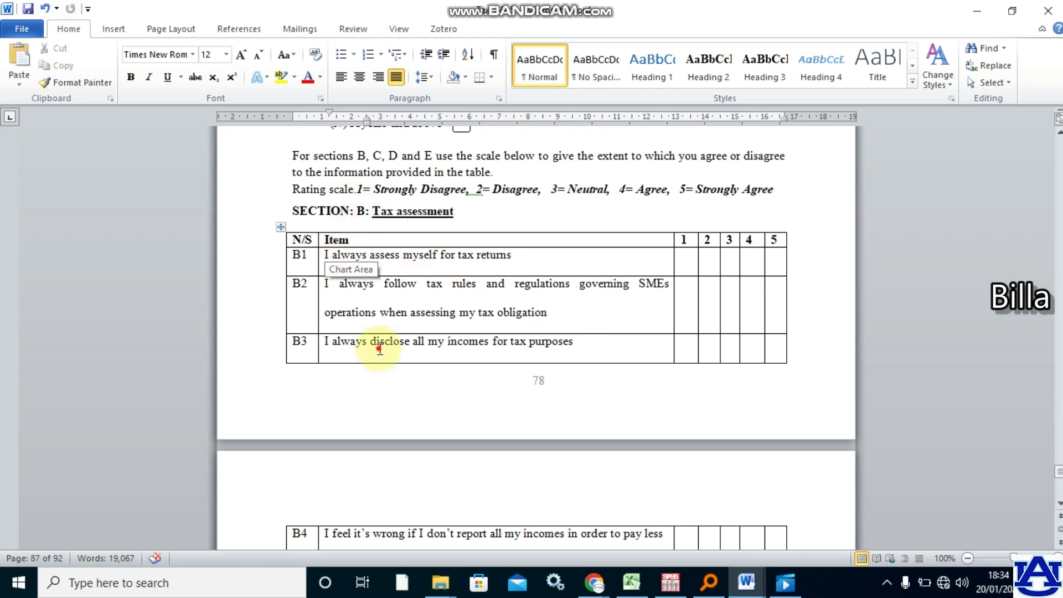
{"action": "left_click_drag", "start_coordinate": [379, 350], "coordinate": [426, 513]}
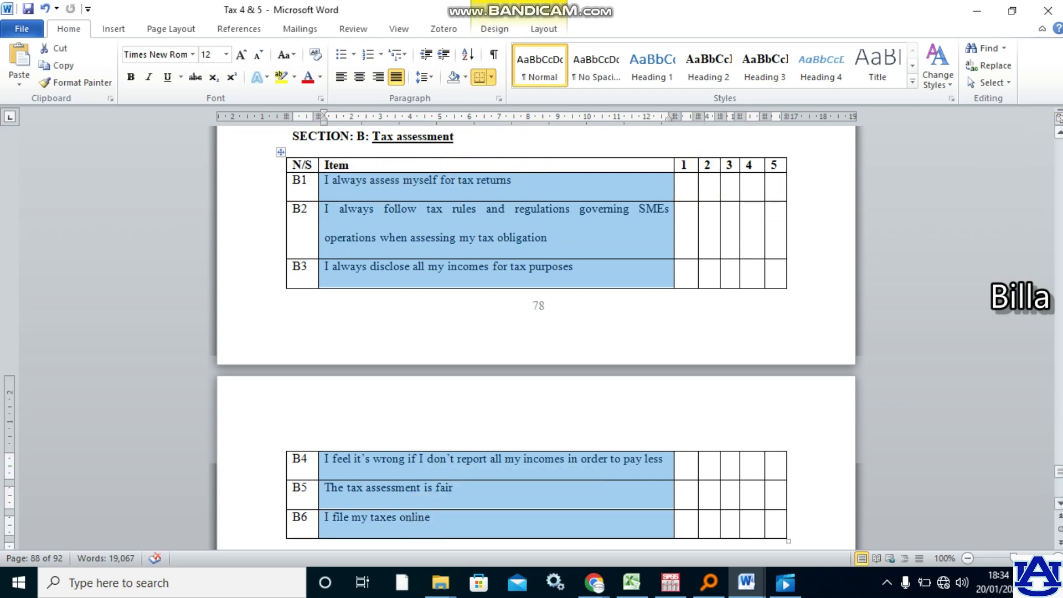
{"action": "scroll", "coordinate": [536, 332], "scroll_direction": "up", "scroll_amount": 3}
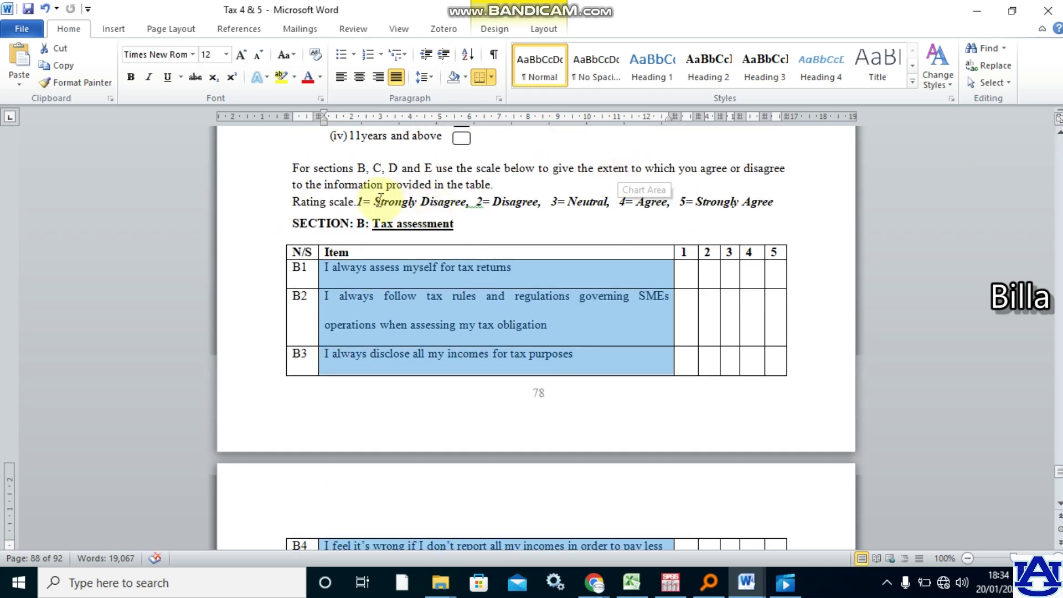
{"action": "left_click_drag", "start_coordinate": [375, 202], "coordinate": [467, 203]}
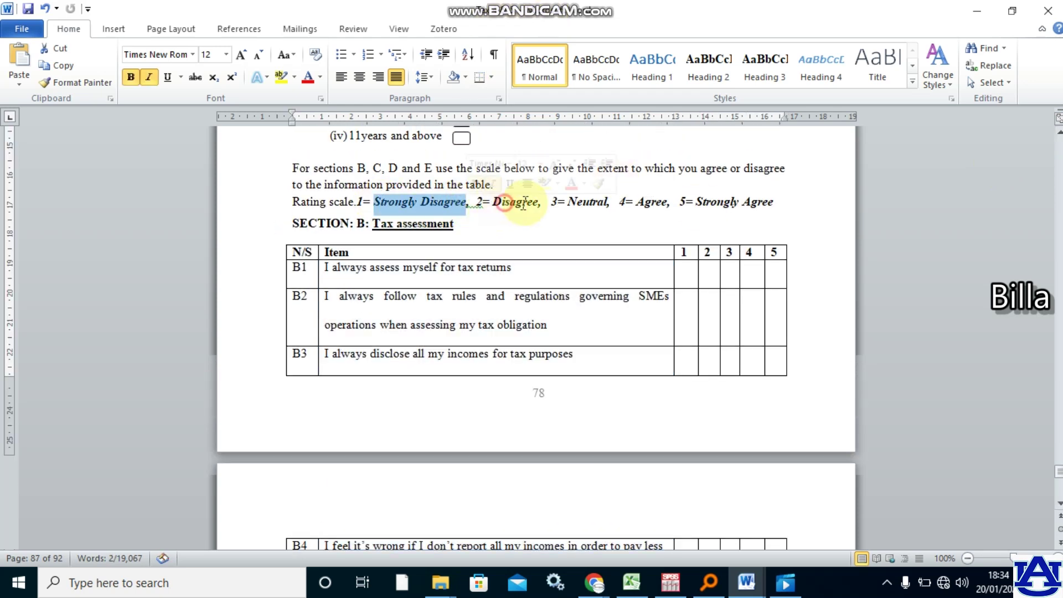
{"action": "double_click", "coordinate": [523, 203]}
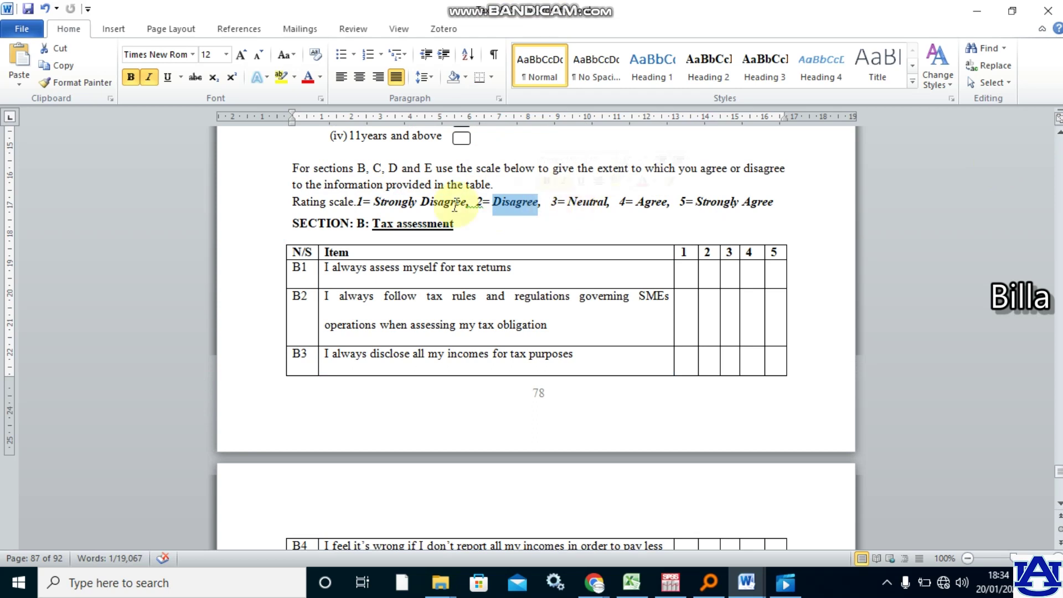
{"action": "left_click_drag", "start_coordinate": [374, 202], "coordinate": [493, 202]}
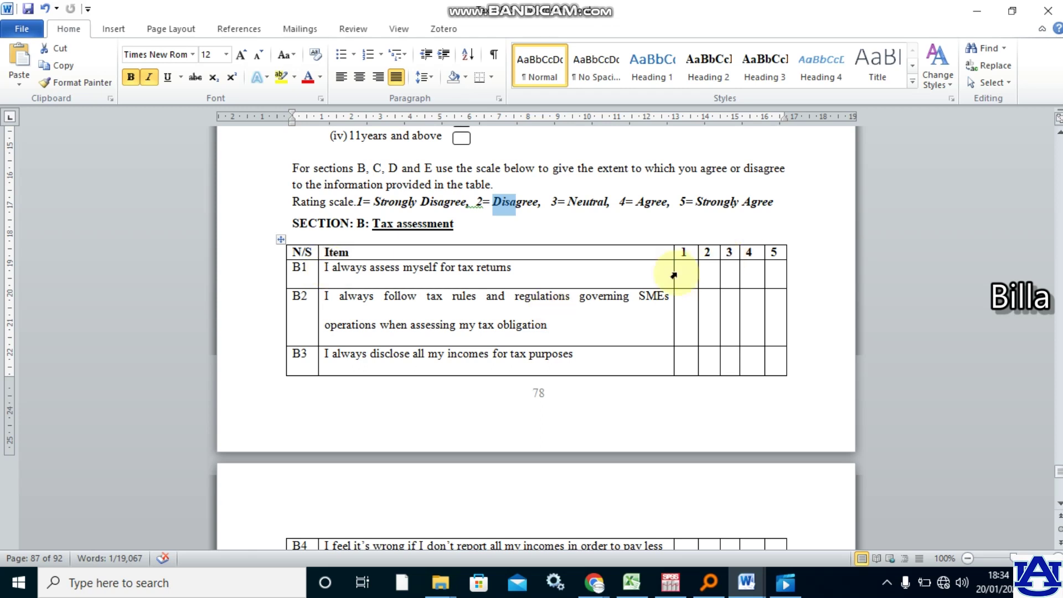
Step: Highlight Performance of SMEs in the questionnaire's Section E heading in yellow
{"action": "left_click", "coordinate": [1059, 505]}
{"action": "left_click", "coordinate": [1059, 505]}
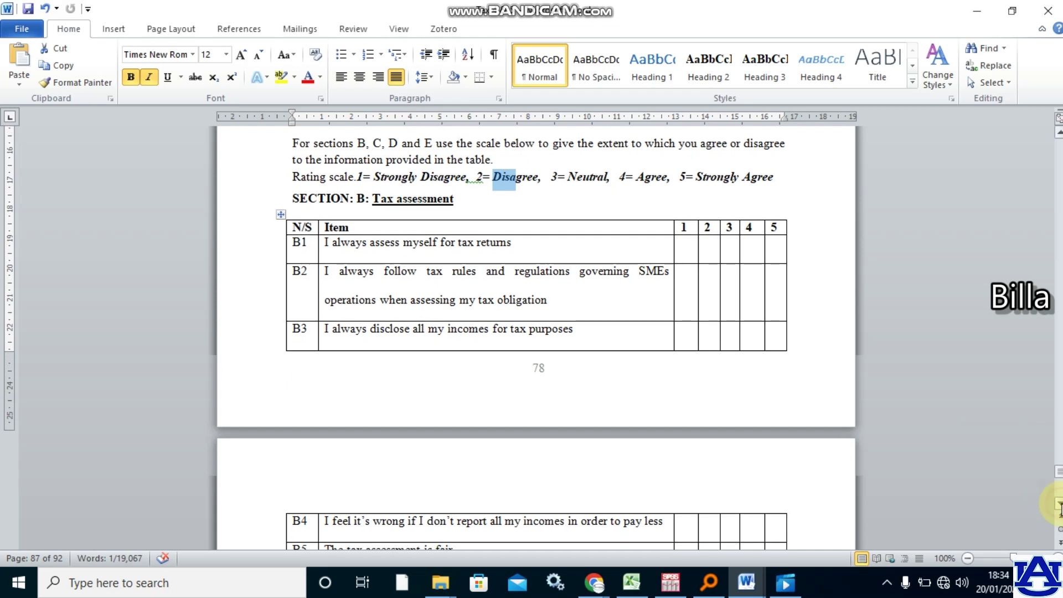
{"action": "left_click", "coordinate": [1059, 505]}
{"action": "left_click_drag", "start_coordinate": [1058, 472], "coordinate": [1058, 477]}
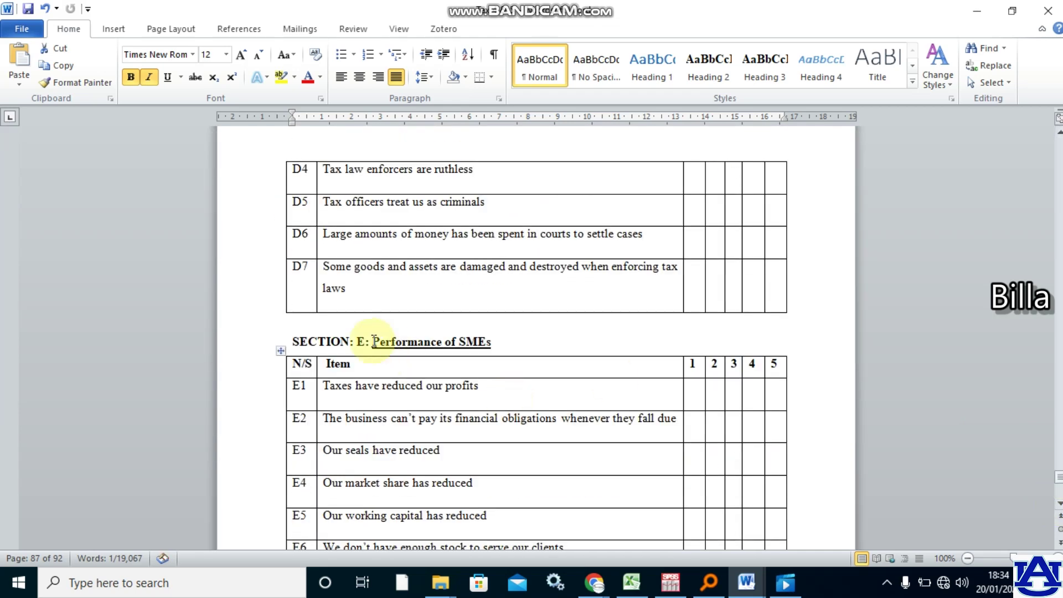
{"action": "left_click_drag", "start_coordinate": [374, 341], "coordinate": [494, 341]}
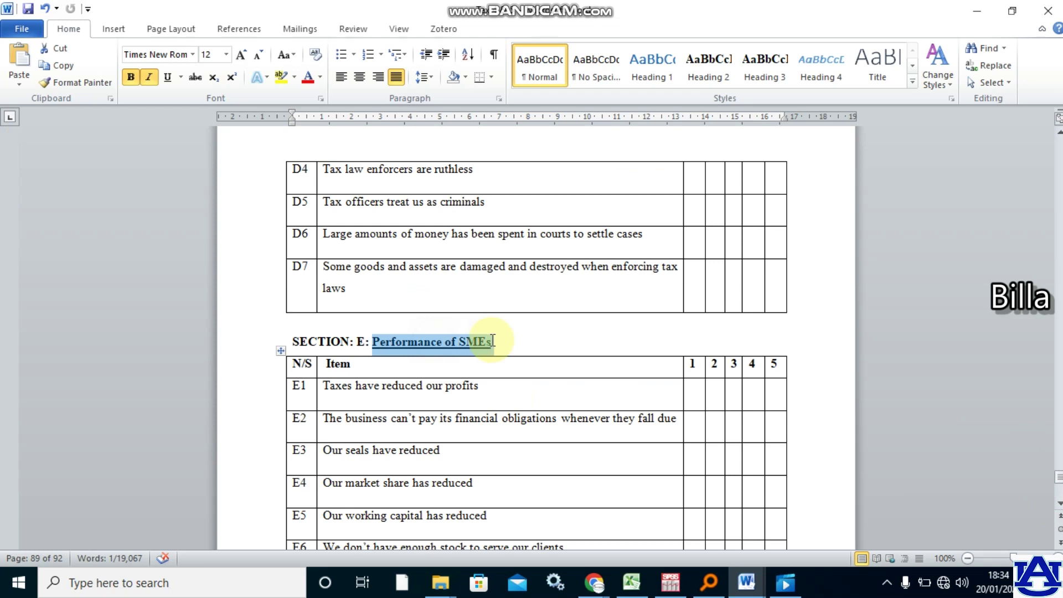
{"action": "left_click", "coordinate": [278, 82]}
Step: Review the Section E items and the rating columns for E1, and switch back to the dataset in SPSS
{"action": "left_click", "coordinate": [328, 392]}
{"action": "left_click_drag", "start_coordinate": [328, 392], "coordinate": [393, 517]}
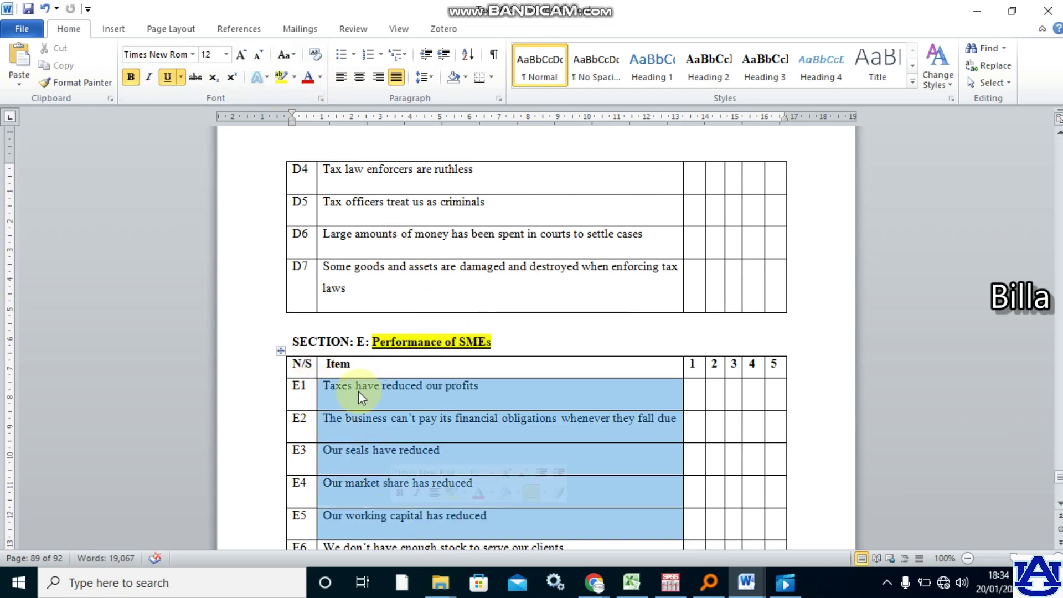
{"action": "left_click", "coordinate": [380, 391]}
{"action": "left_click", "coordinate": [327, 385]}
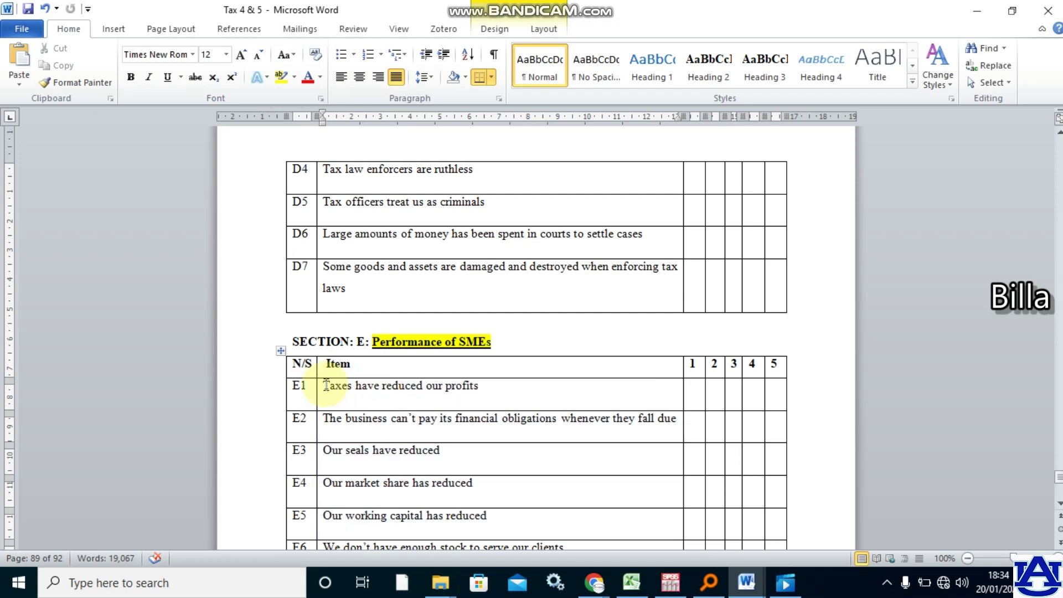
{"action": "left_click", "coordinate": [695, 394]}
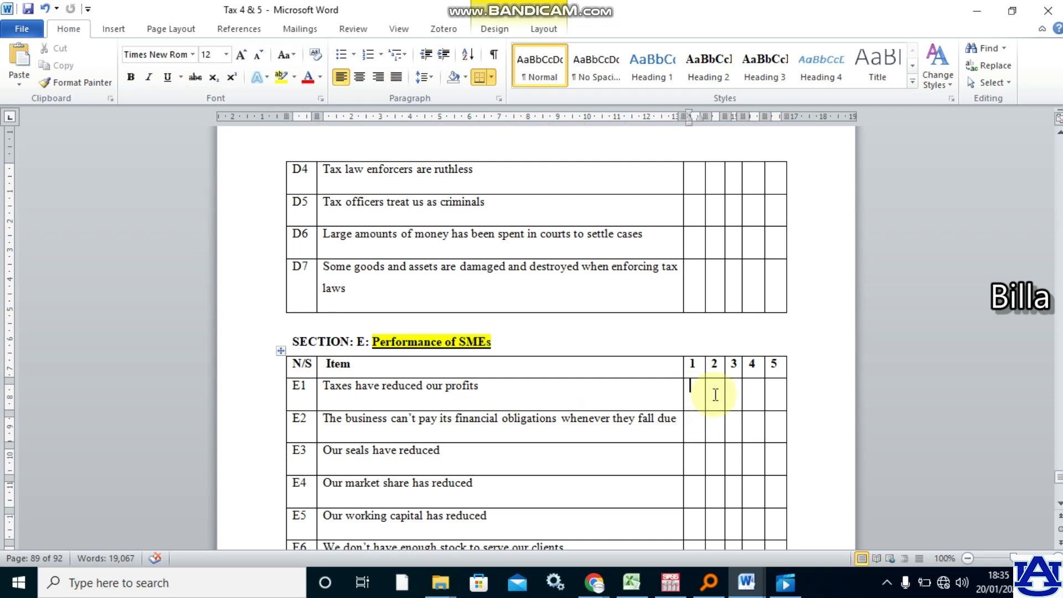
{"action": "left_click", "coordinate": [714, 393]}
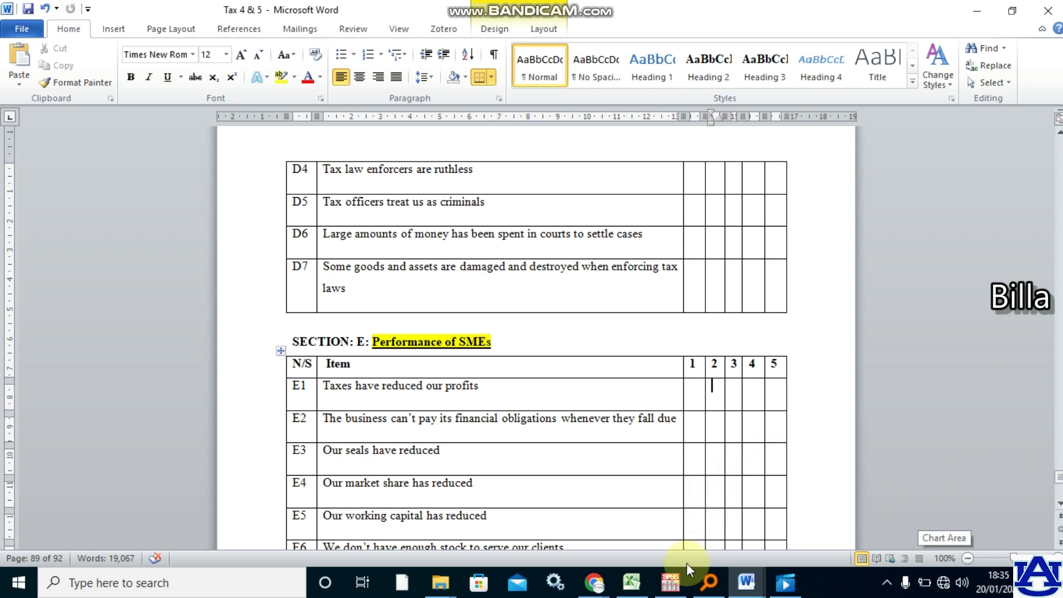
{"action": "left_click", "coordinate": [671, 583]}
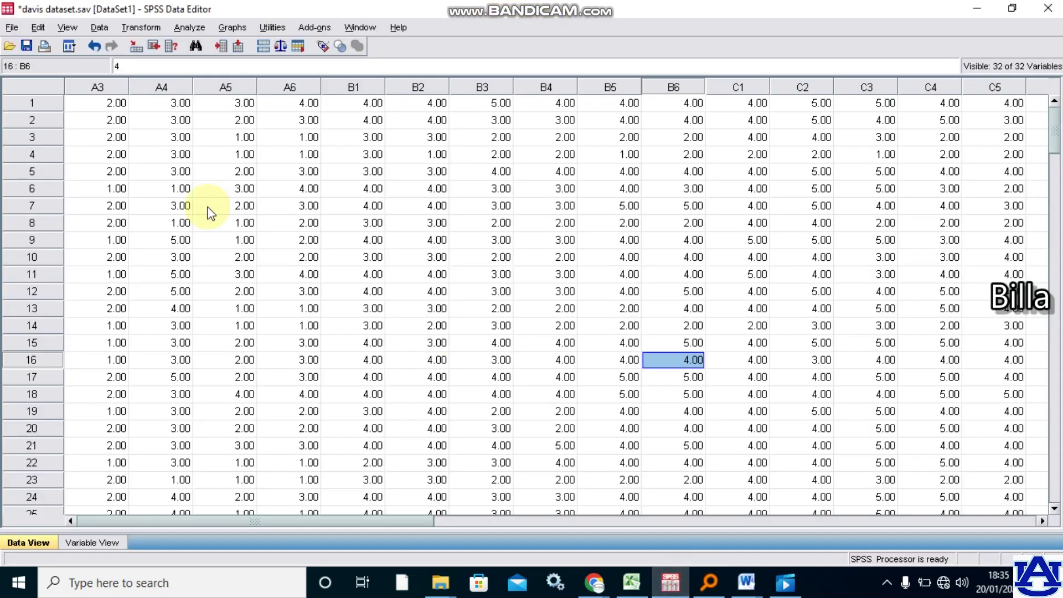